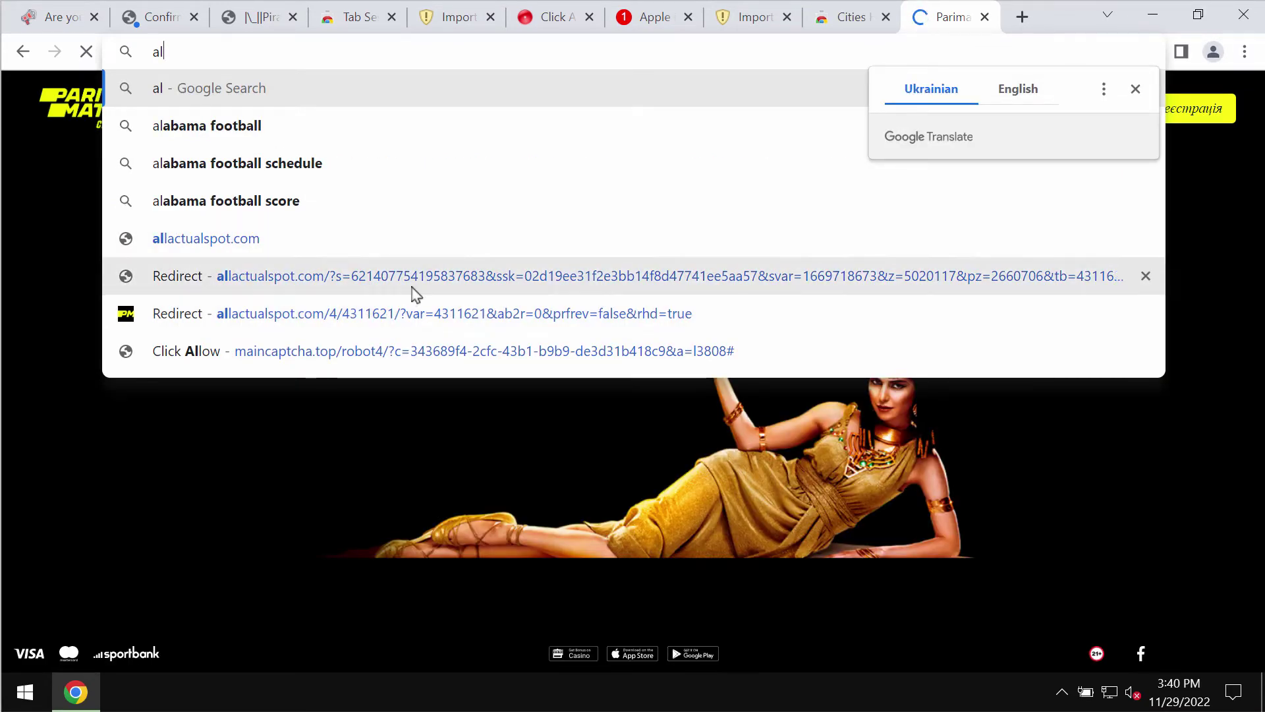
Open the allactualspot.com redirect page and allow it to show notifications
click(415, 294)
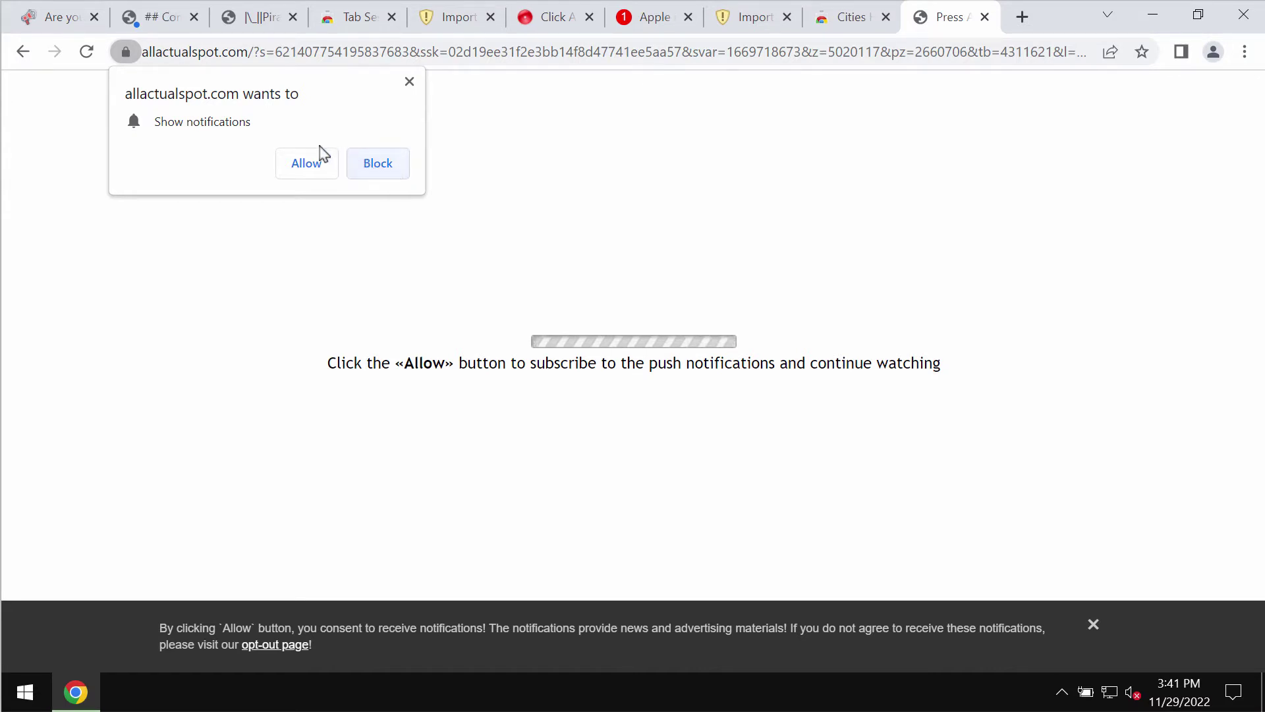
click(322, 170)
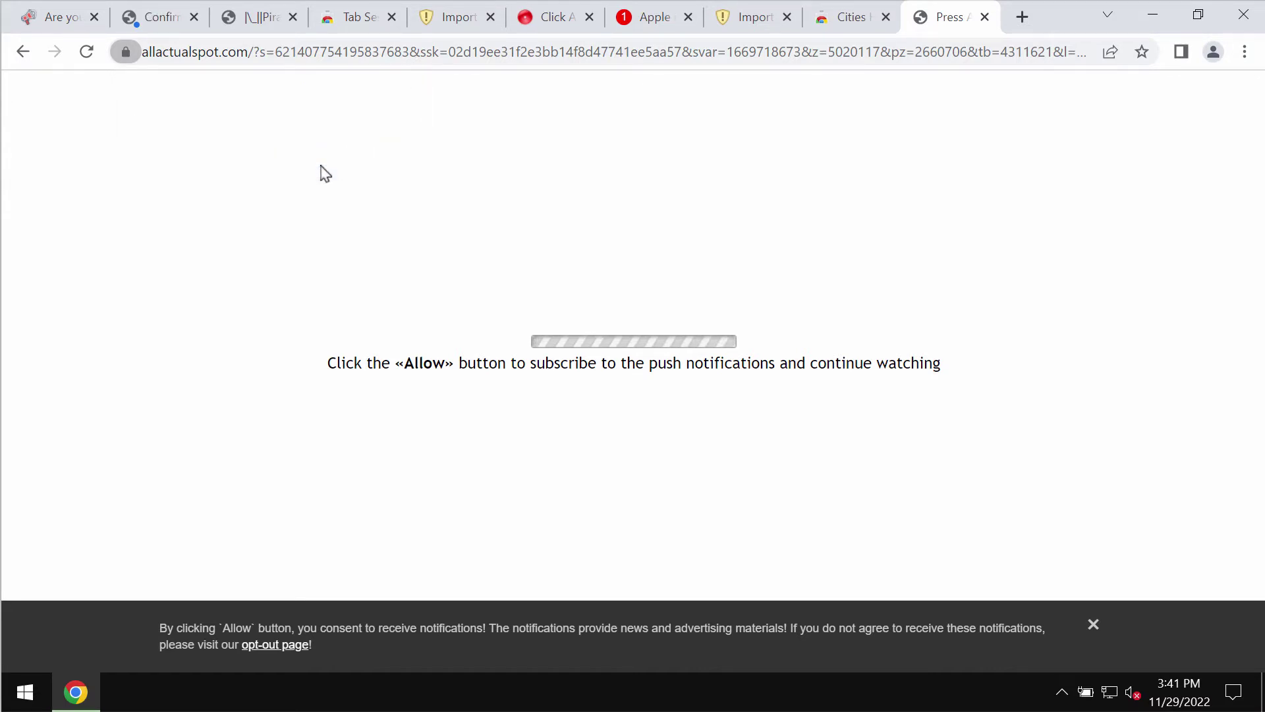
Open a new tab and bring up Chrome's main menu
click(1021, 15)
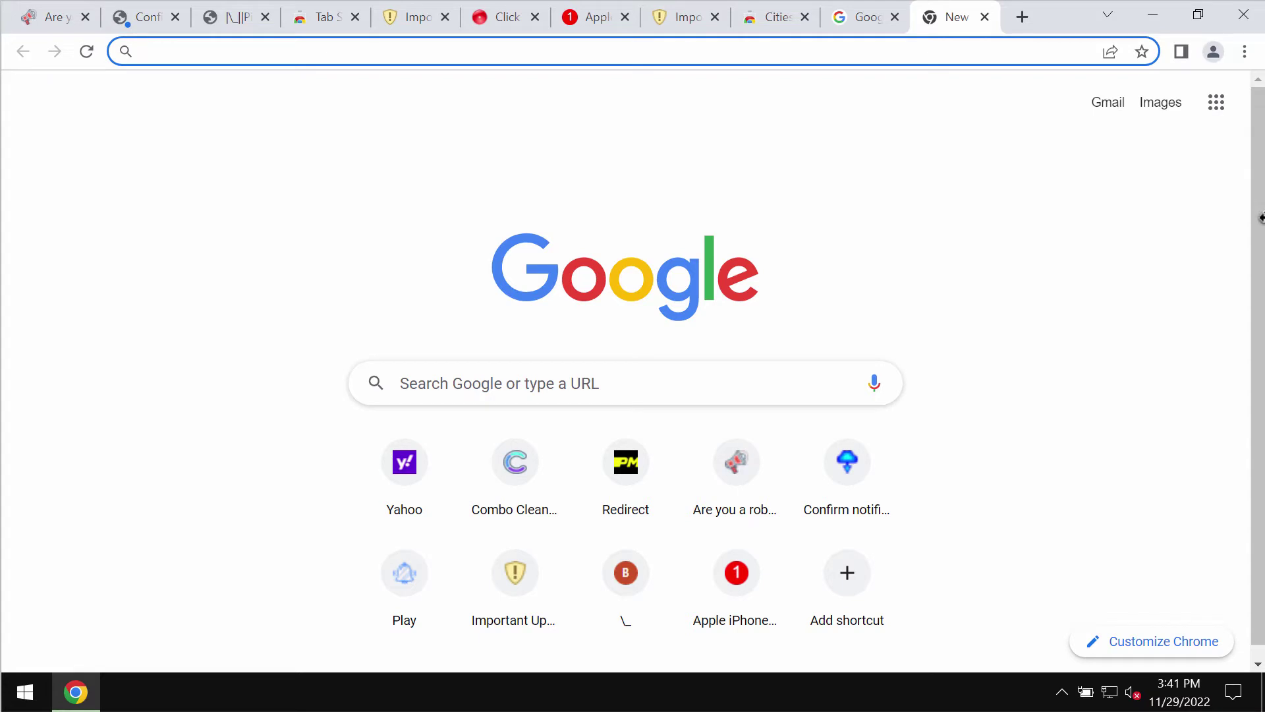
click(1244, 52)
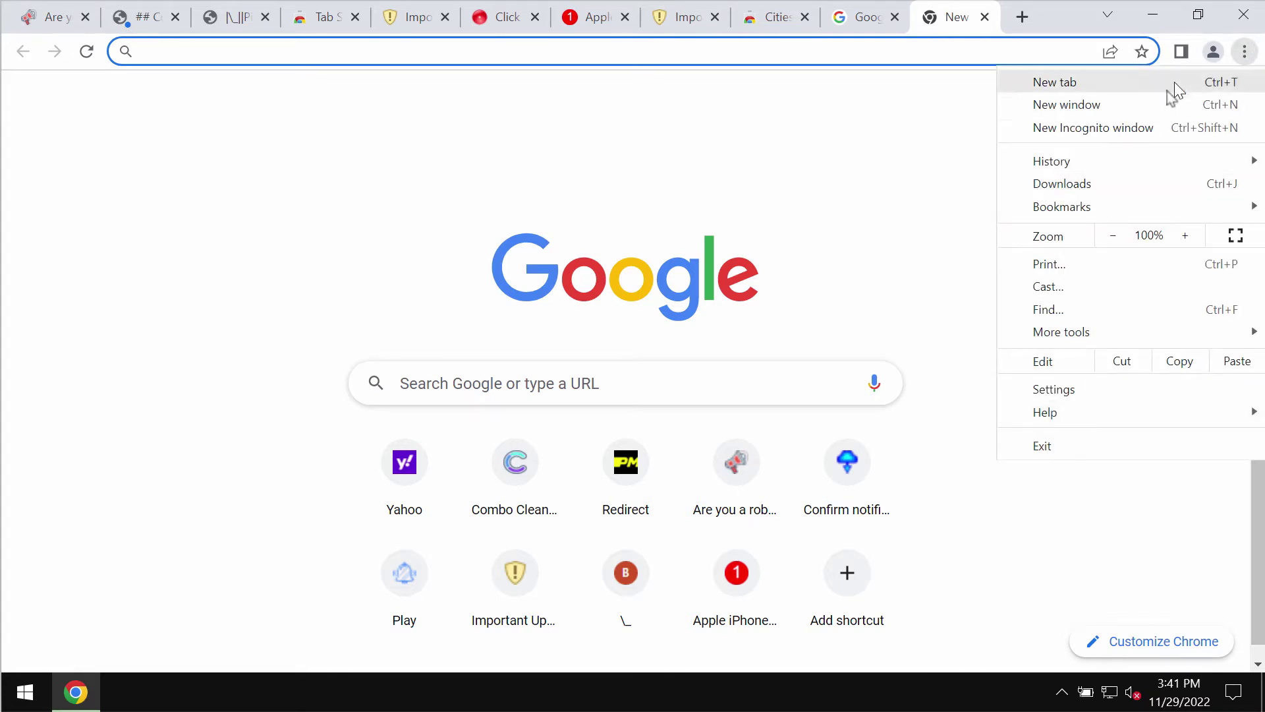
Go to Settings > Privacy and security > Site settings > Notifications and view the allowed sites
click(1123, 394)
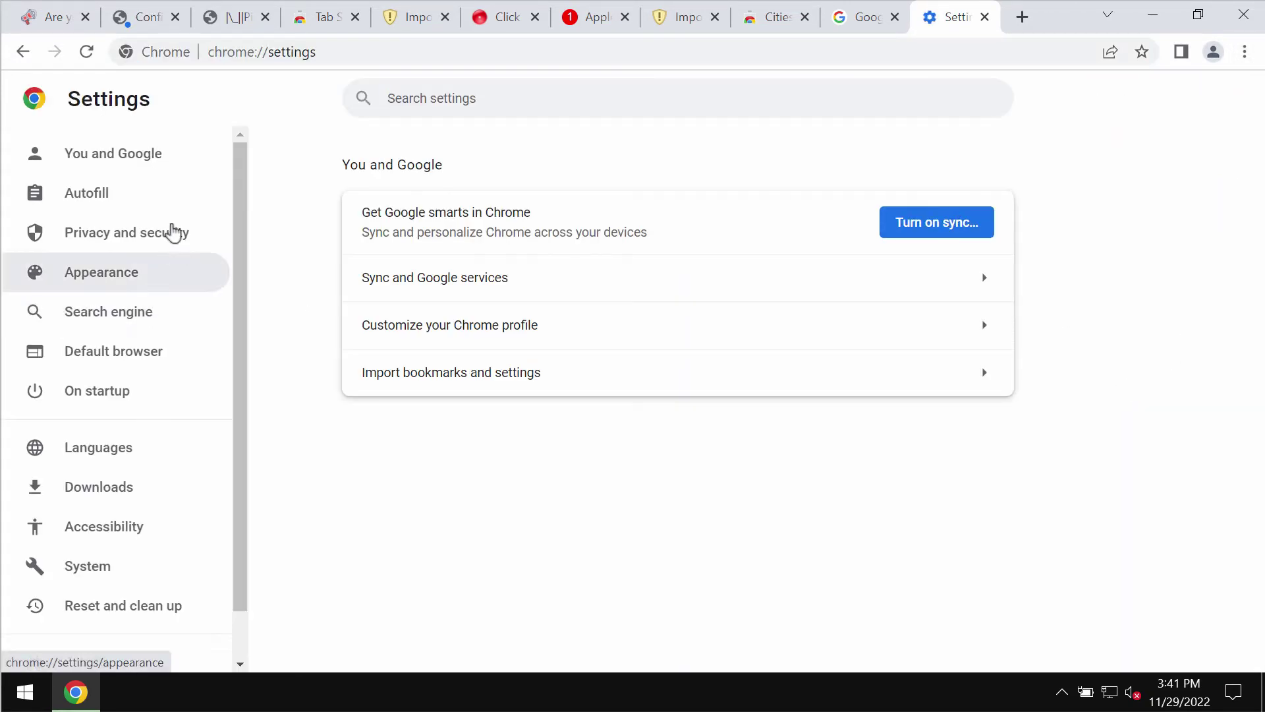
click(172, 232)
click(510, 603)
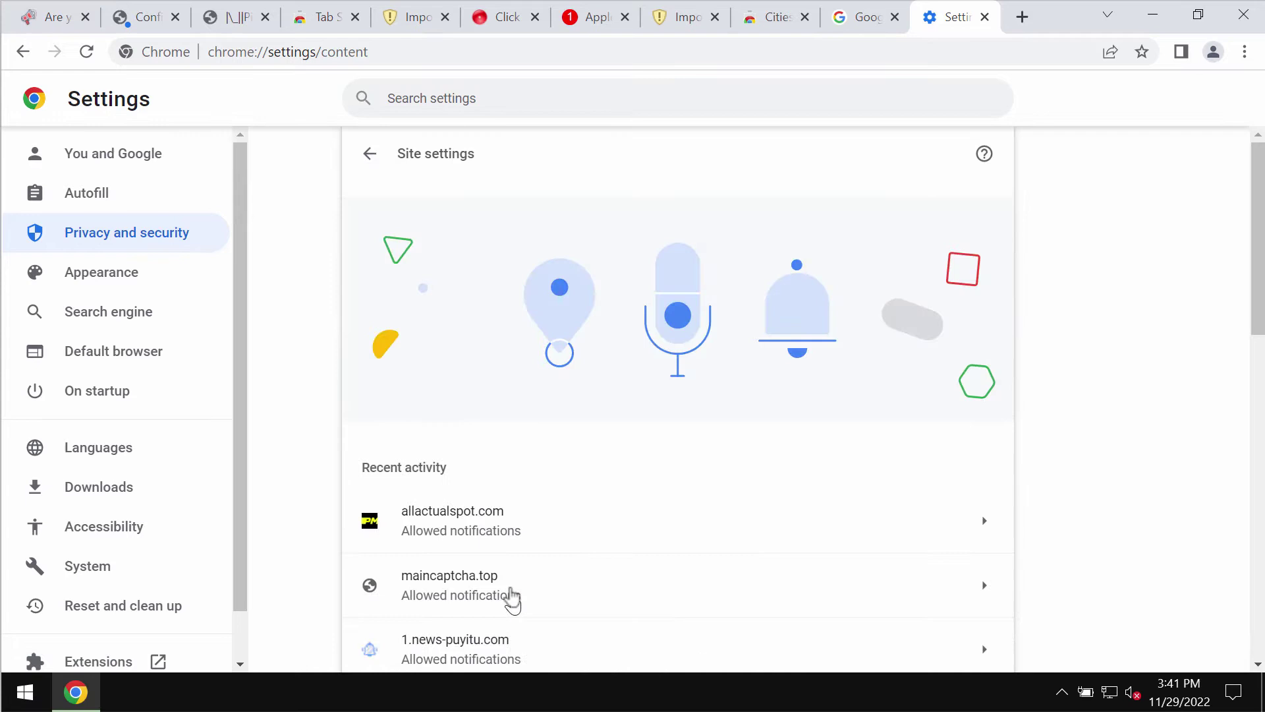
drag(1258, 270, 1121, 438)
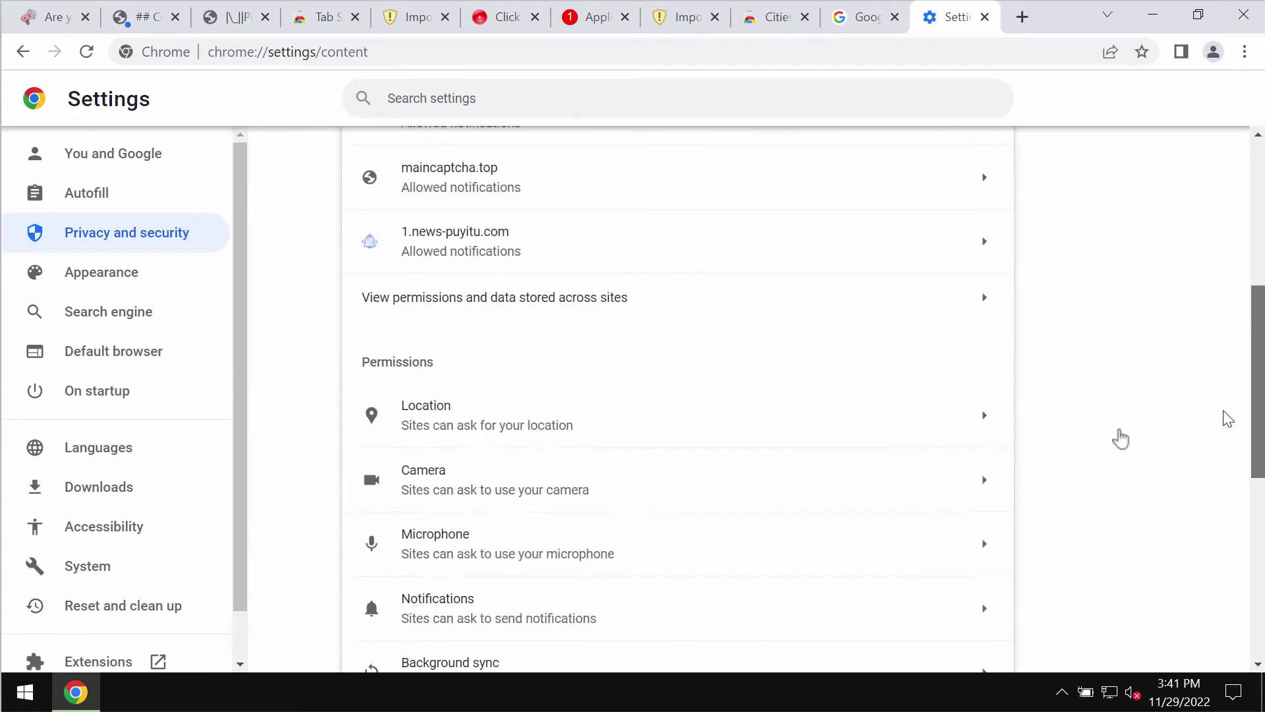
click(476, 593)
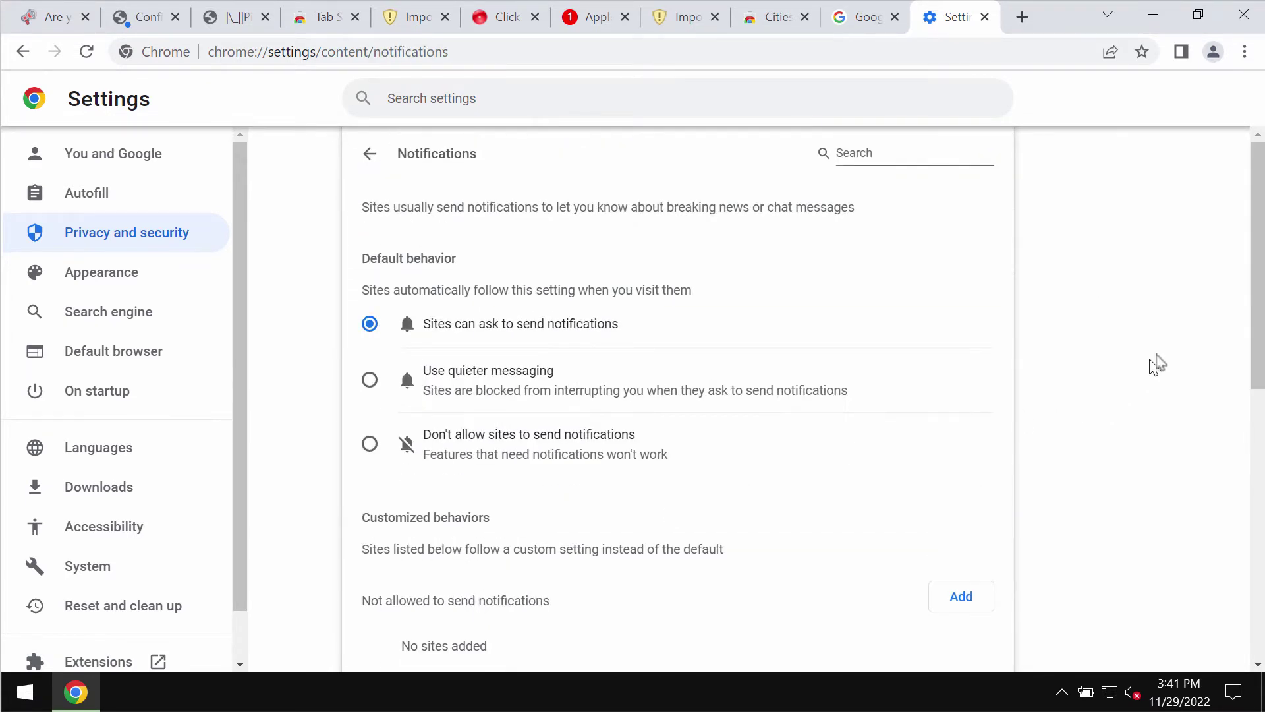
drag(1254, 331, 1210, 497)
drag(1245, 452, 1227, 522)
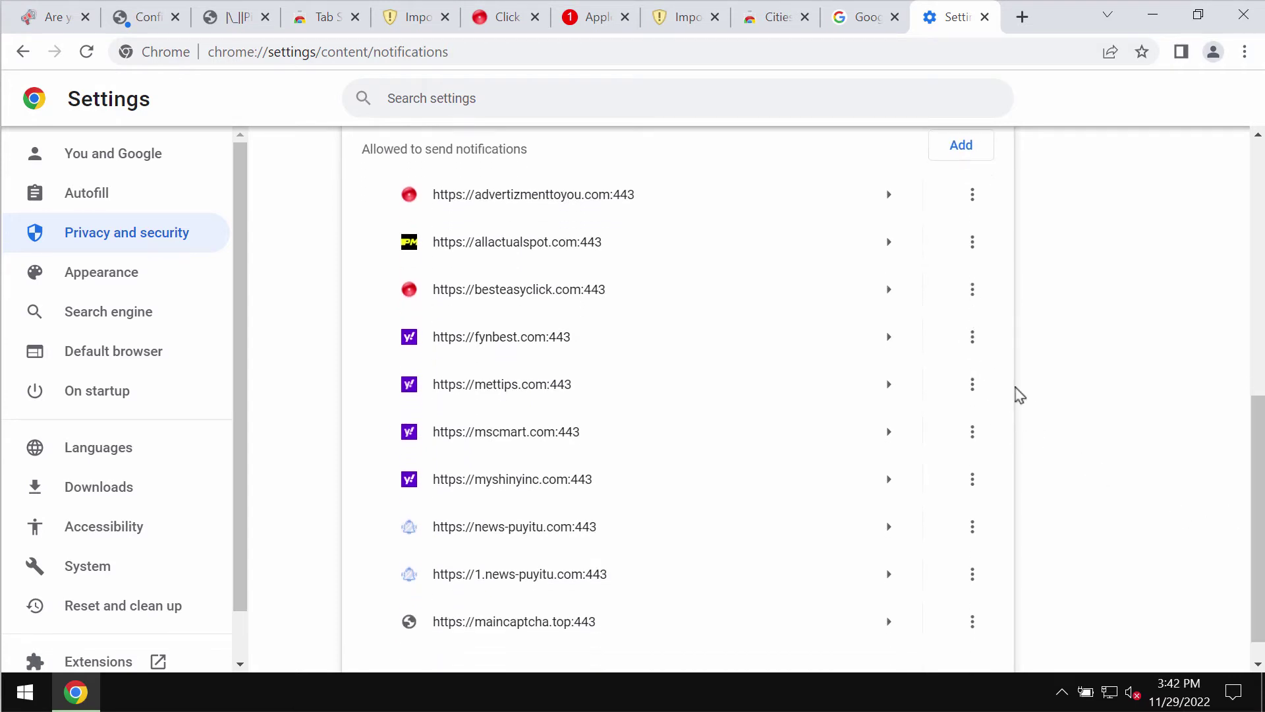
Remove allactualspot.com, besteasyclick.com, advertizmenttoyou.com, fynbest.com and mettips.com from allowed notifications
click(972, 242)
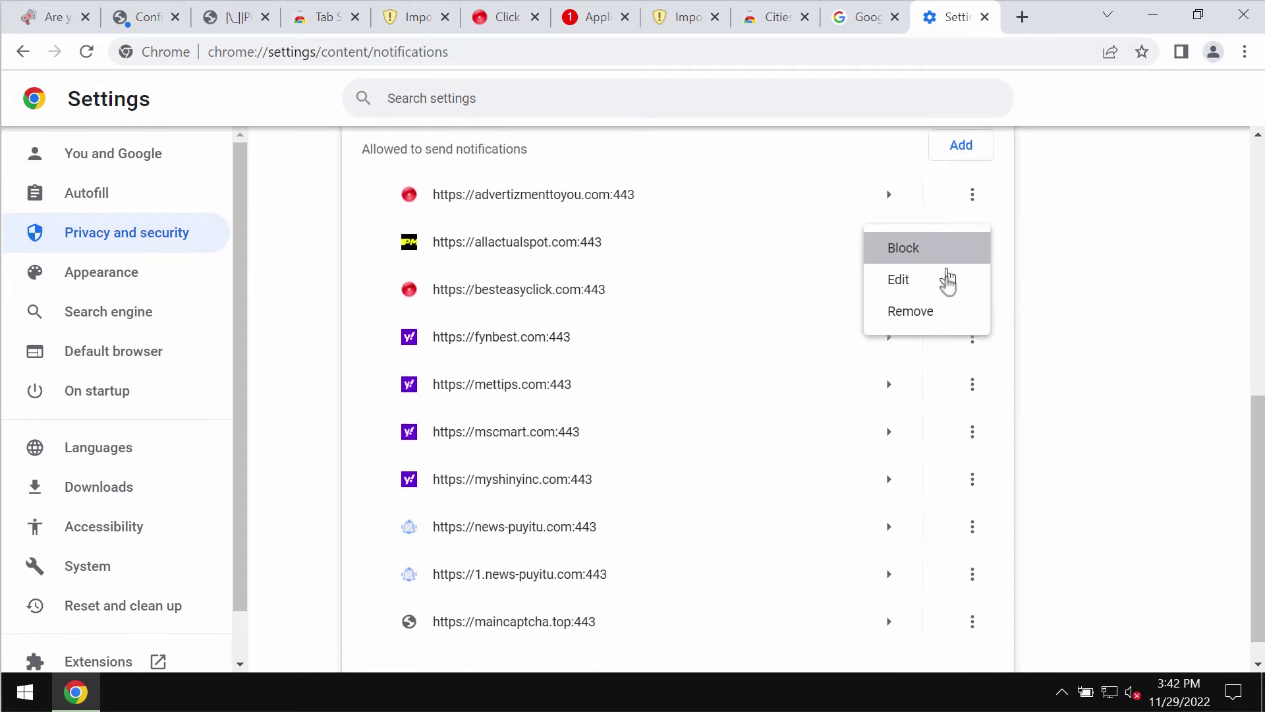
click(965, 323)
click(973, 263)
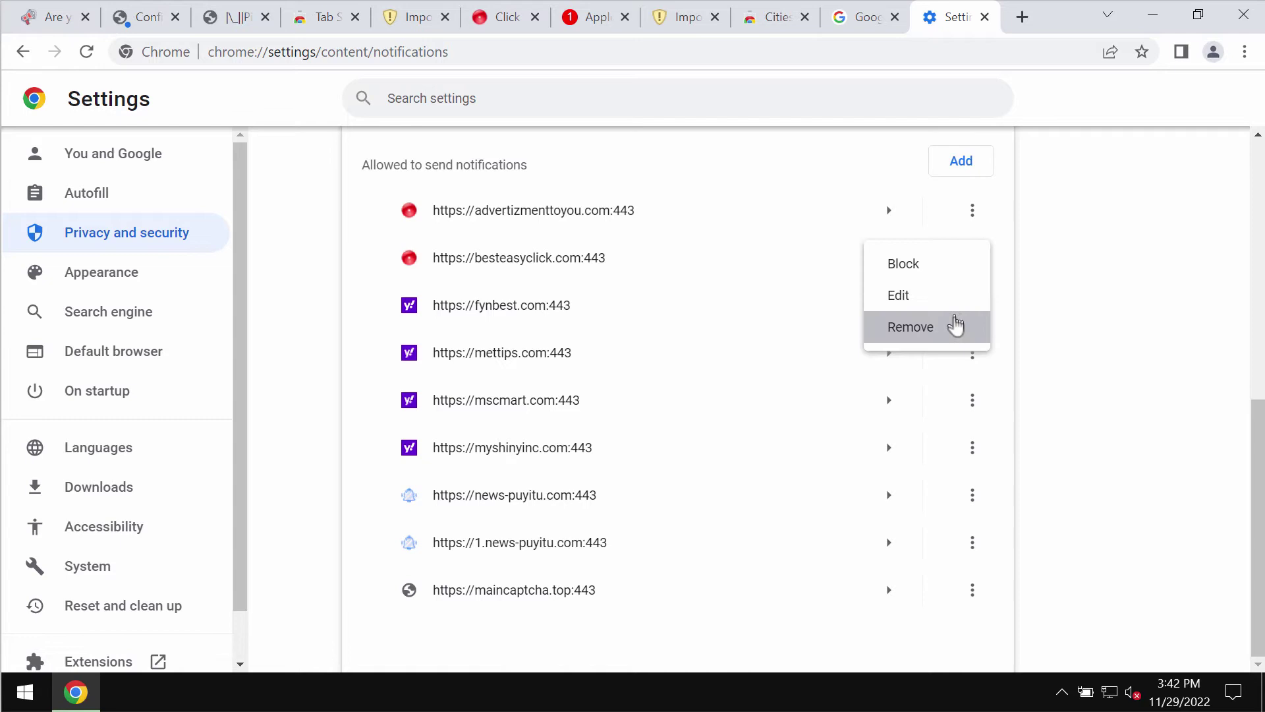
click(957, 325)
click(973, 262)
click(936, 329)
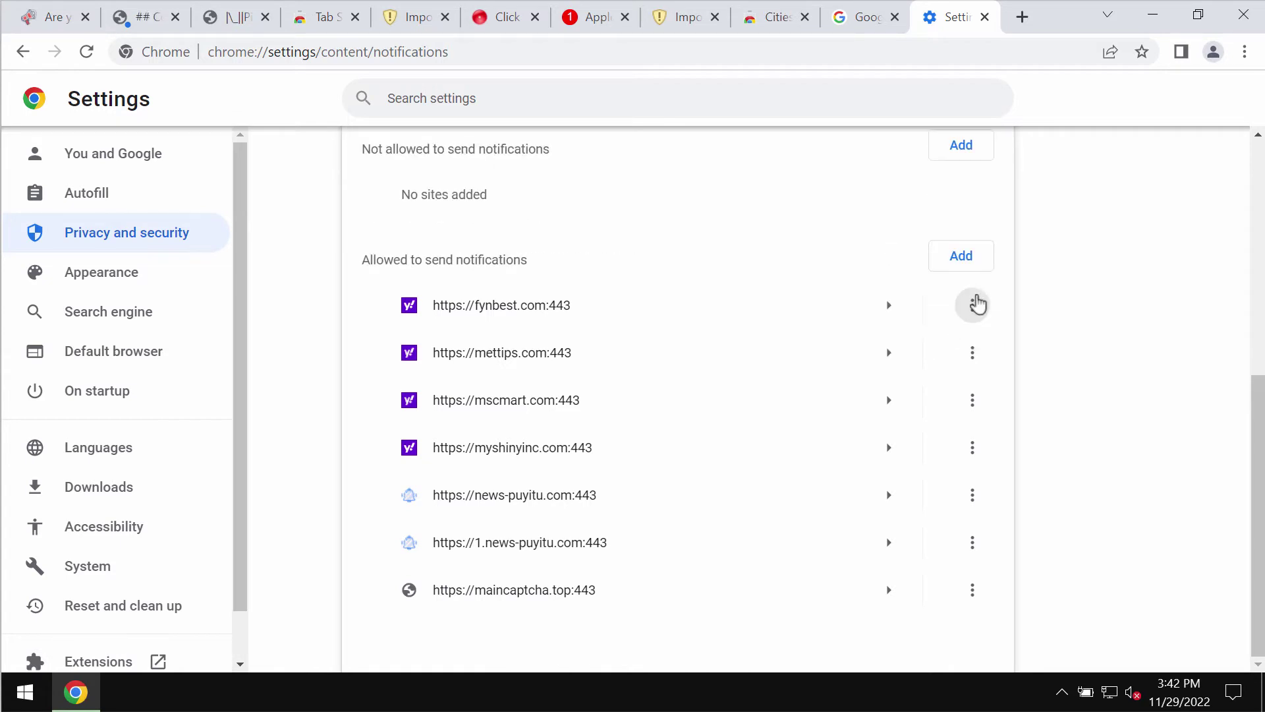
click(973, 304)
click(957, 369)
click(973, 355)
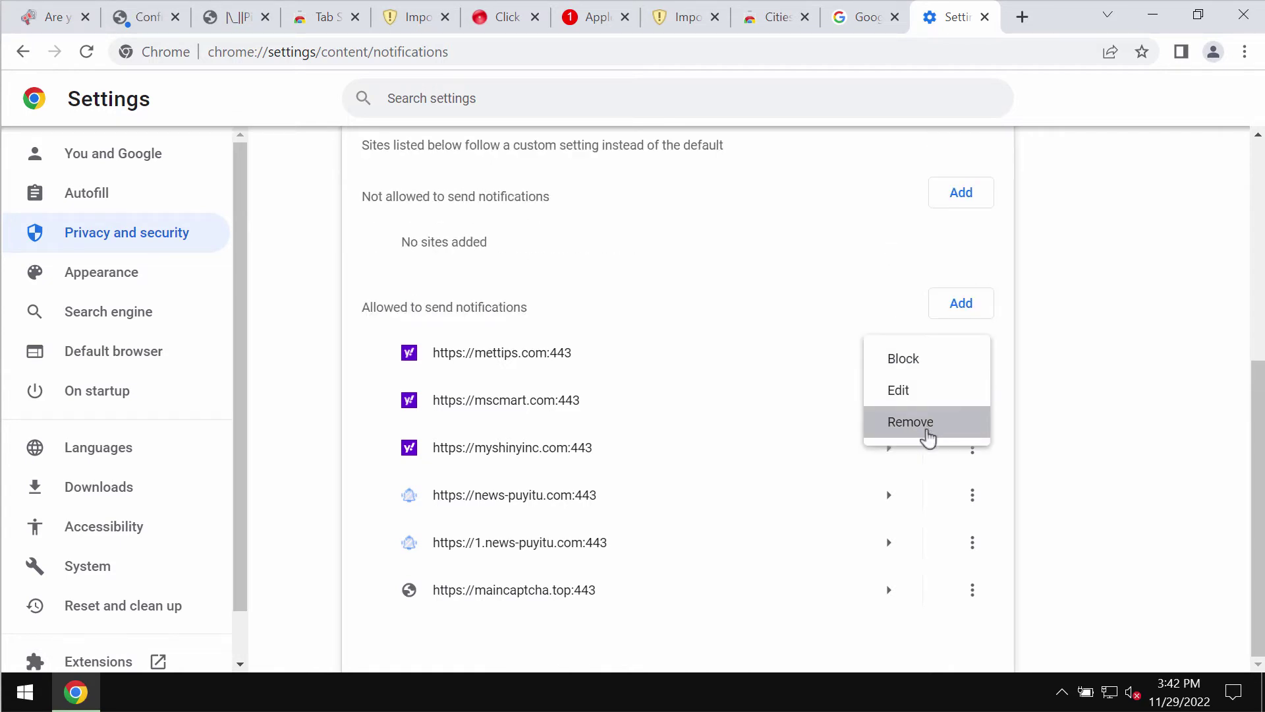
click(929, 427)
Remove mscmart.com, myshinyinc.com, news-puyitu.com and 1.news-puyitu.com from allowed notifications
click(969, 402)
click(918, 472)
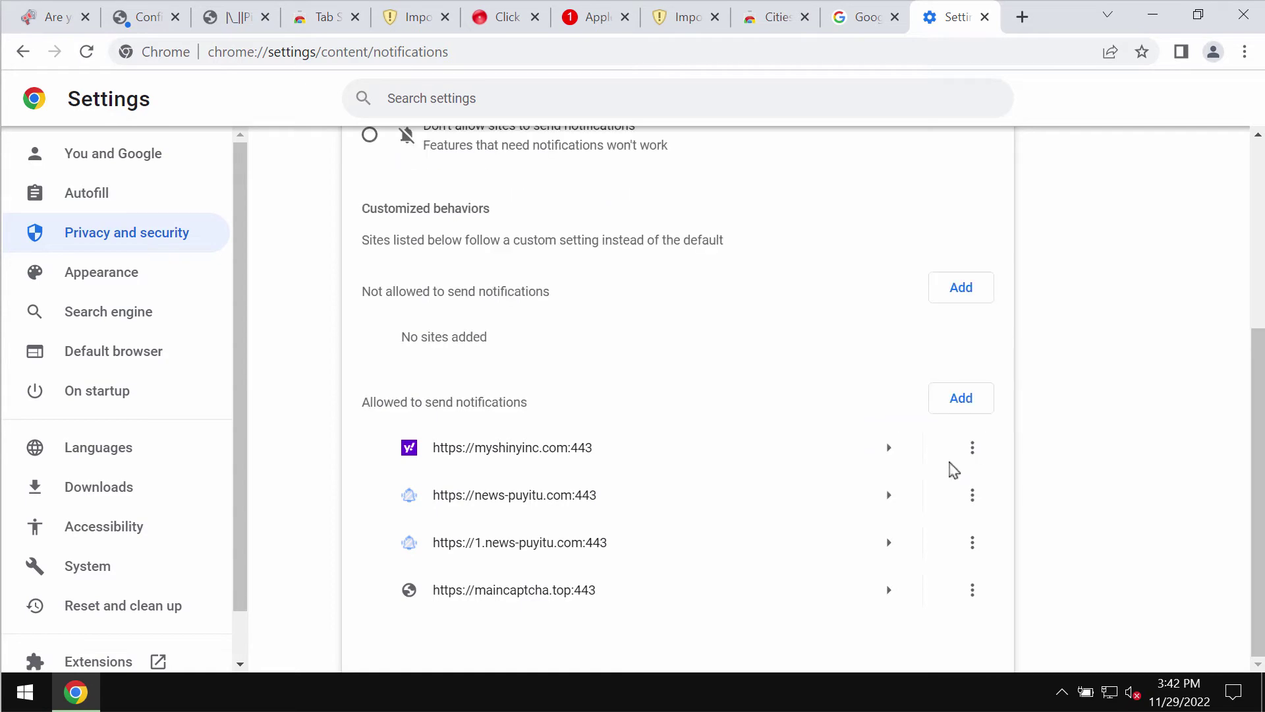
click(972, 447)
click(927, 525)
click(971, 495)
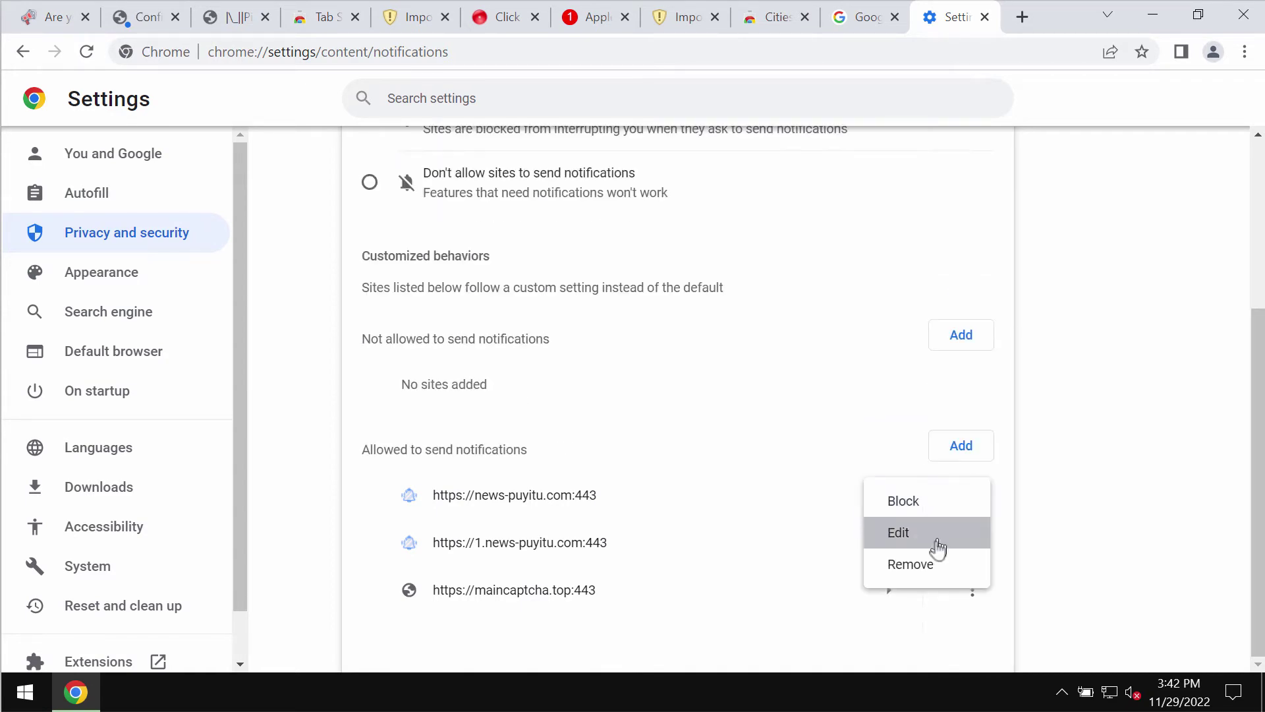
click(932, 563)
click(971, 542)
click(949, 611)
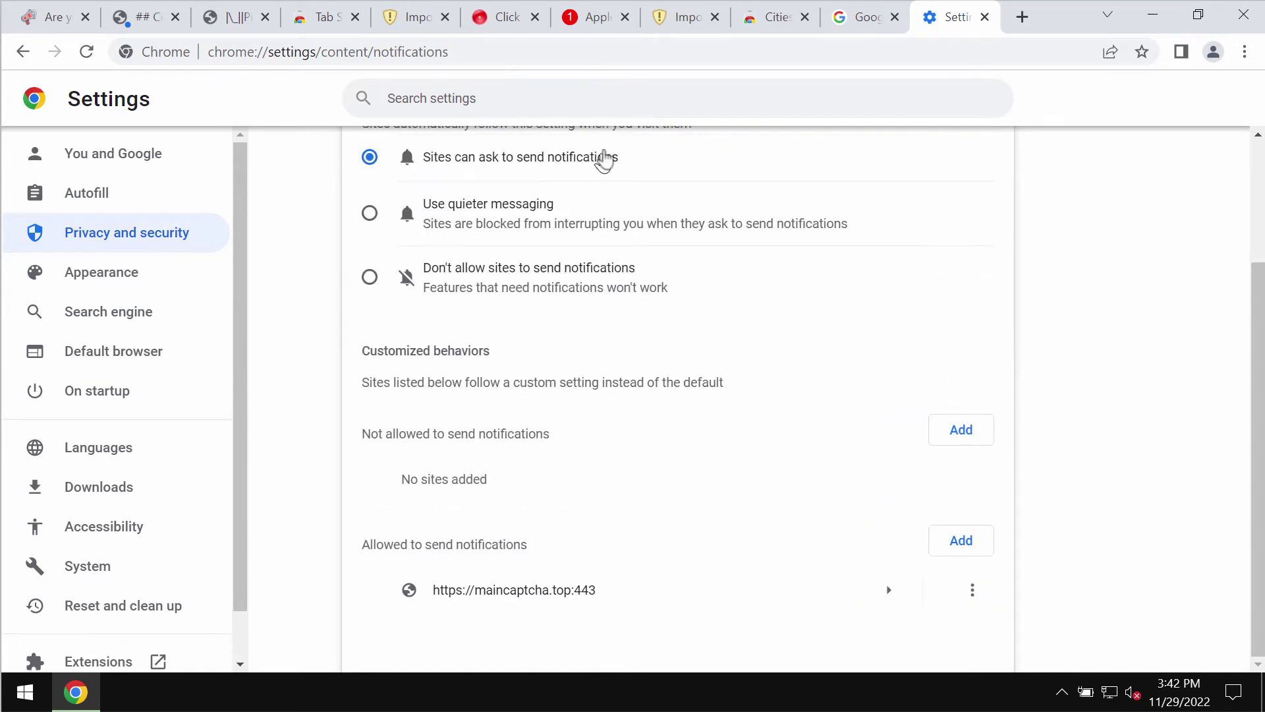
click(644, 43)
Load combocleaner.com in the current Chrome tab
text(c)
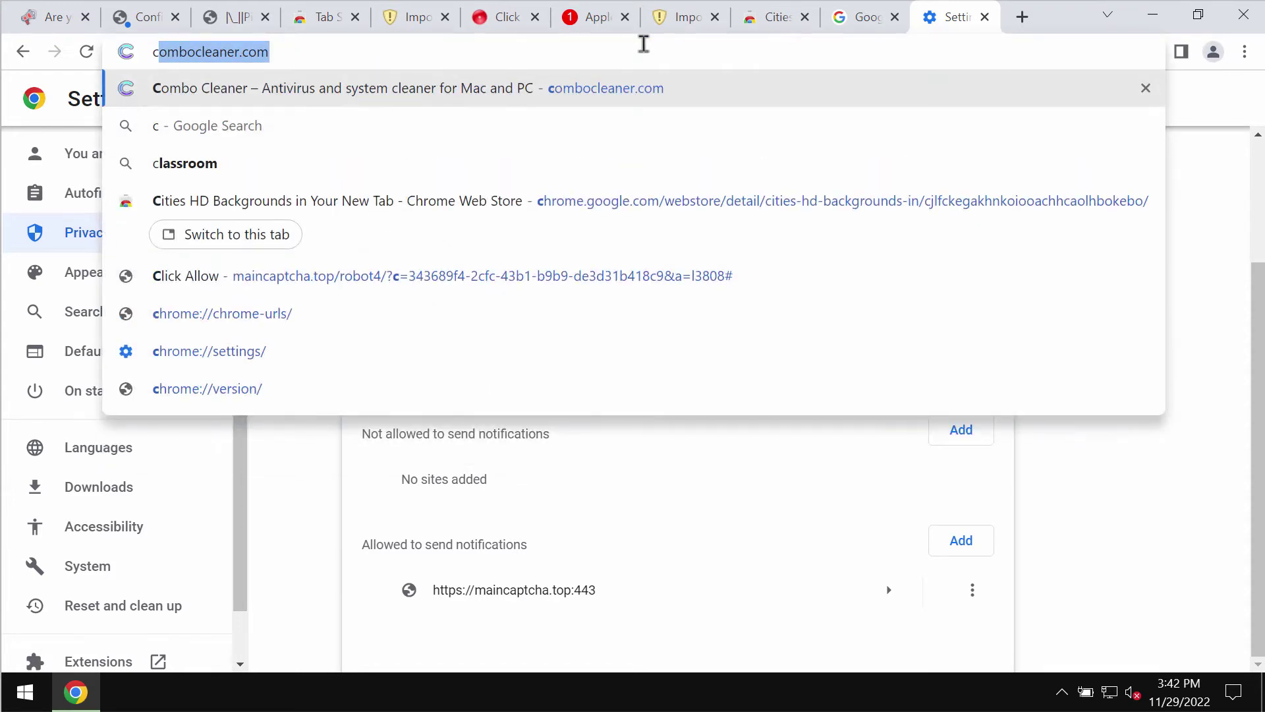
key(Return)
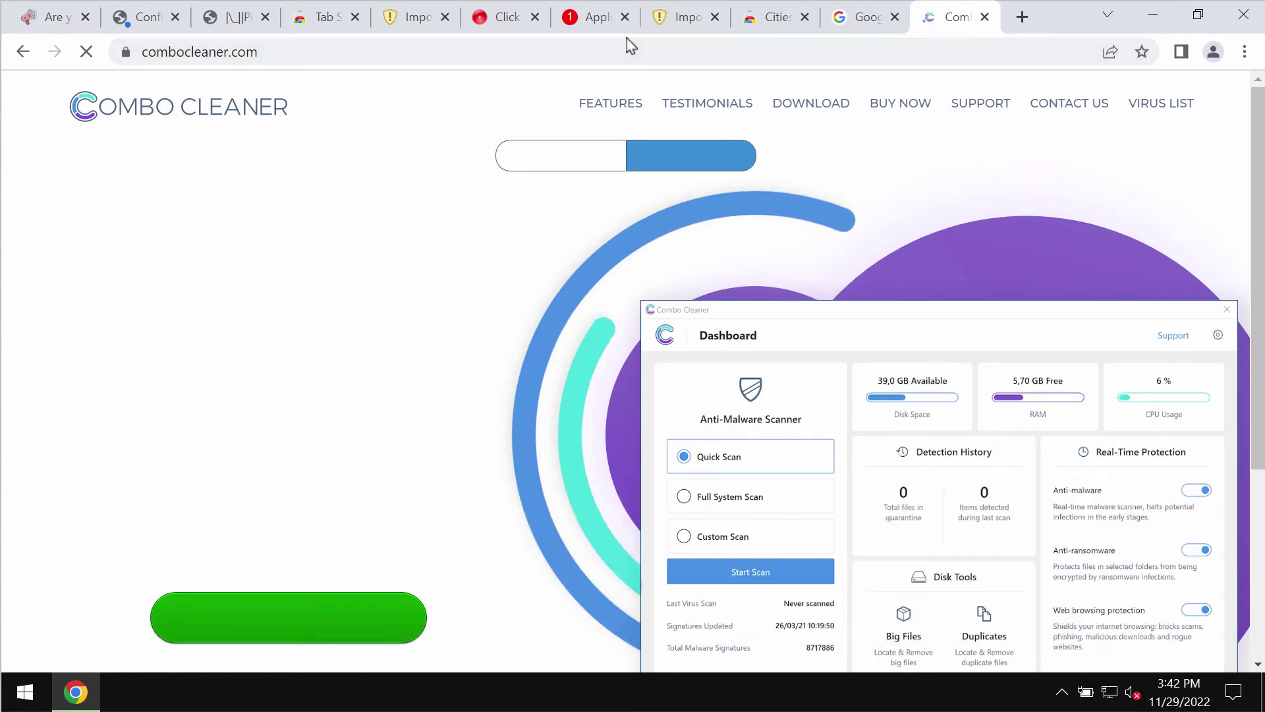
mouse_move(535, 2)
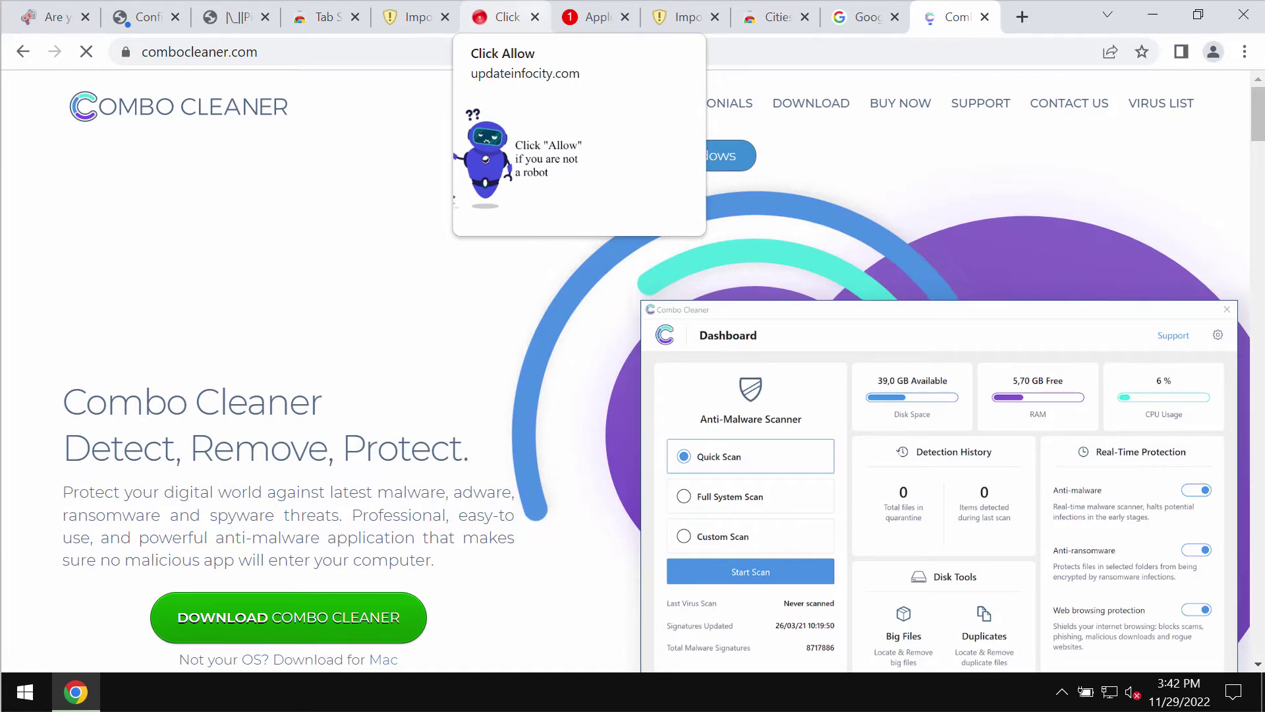
Minimize Chrome, launch Combo Cleaner from the desktop and start a Quick Scan
click(1160, 17)
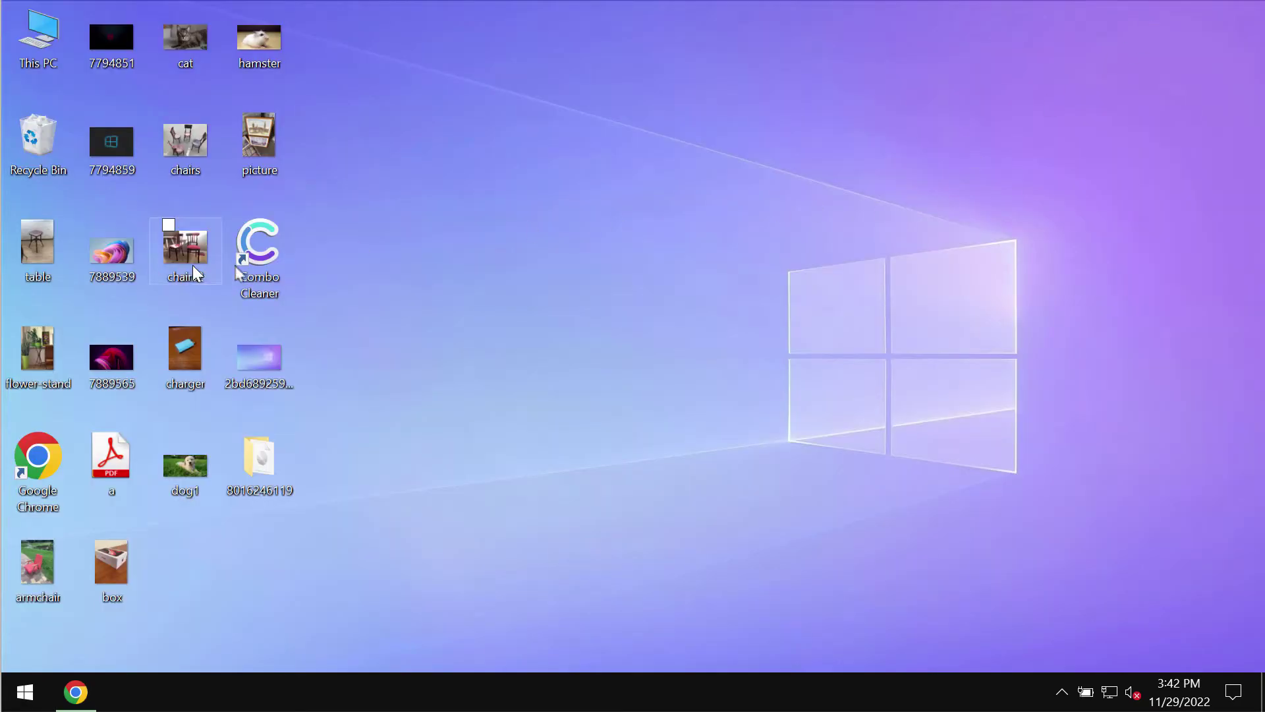
double_click(257, 260)
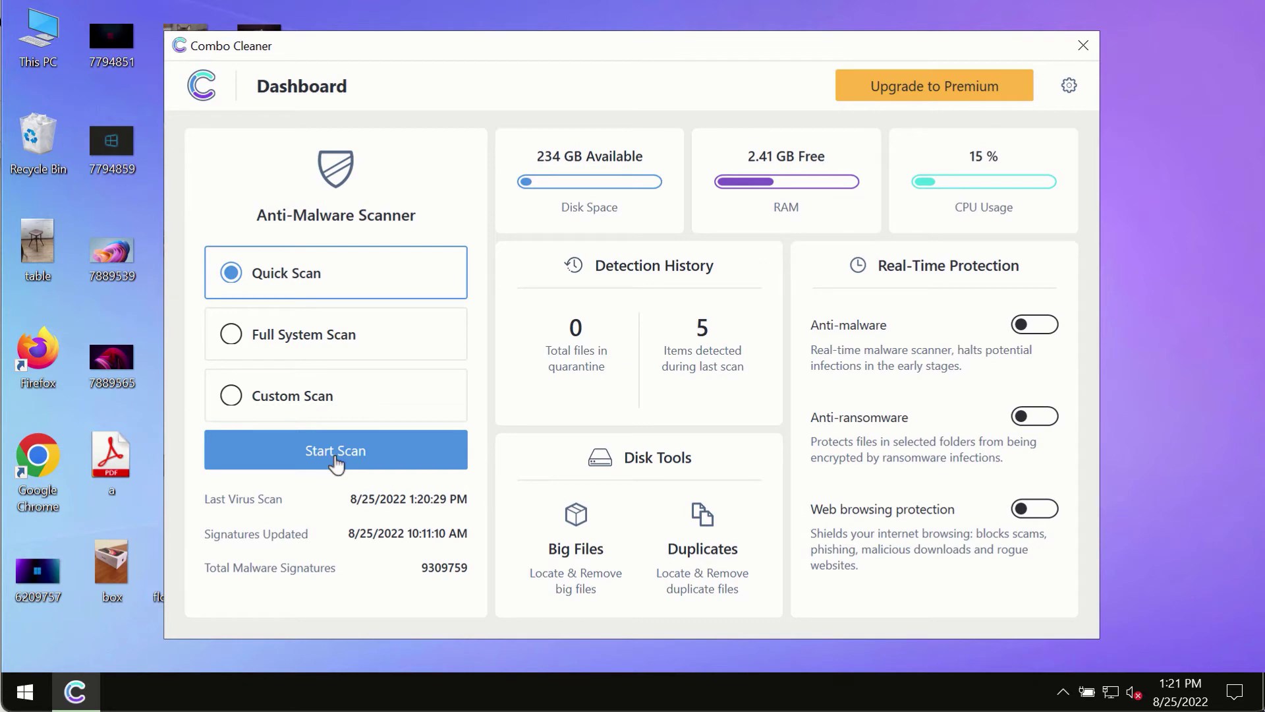
click(364, 459)
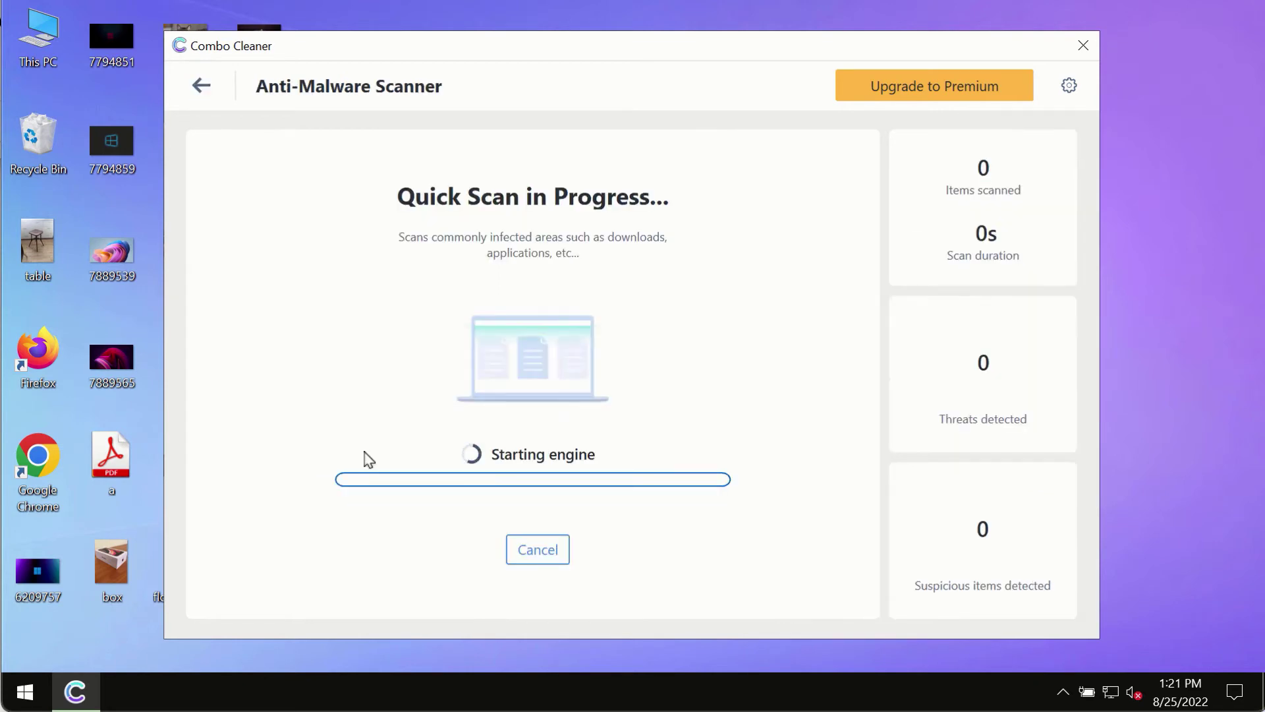
click(200, 85)
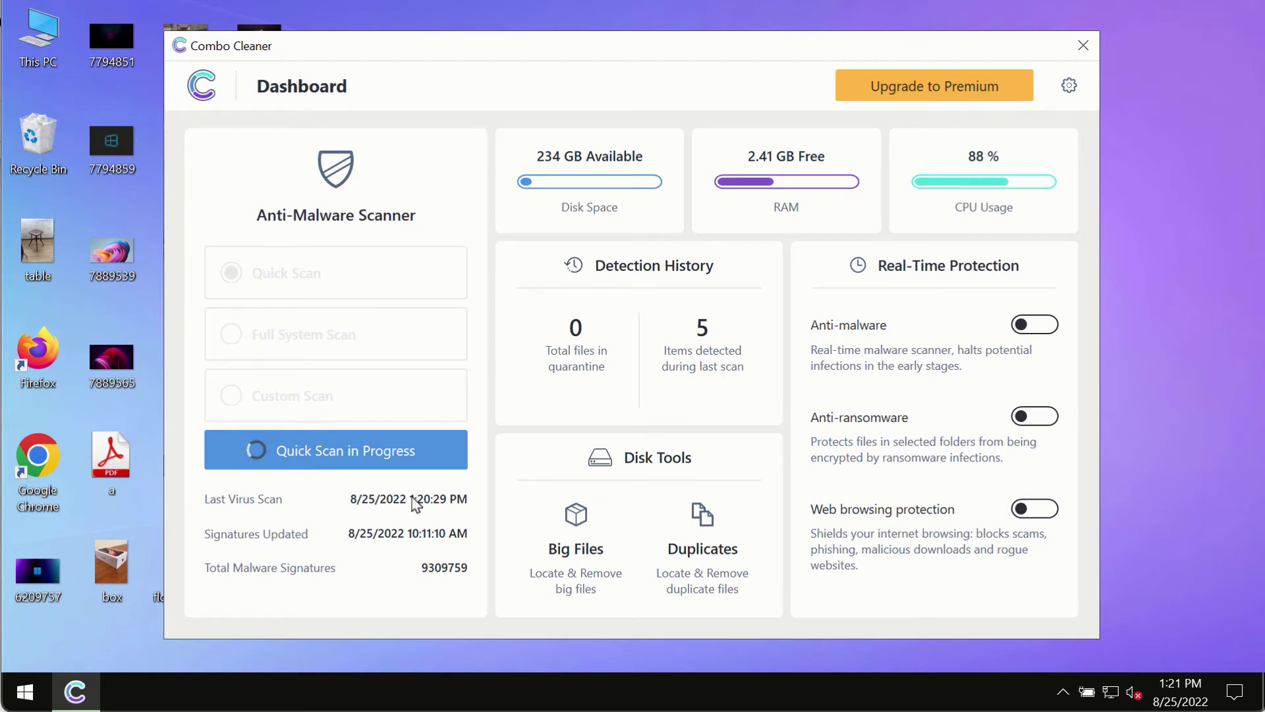
click(352, 441)
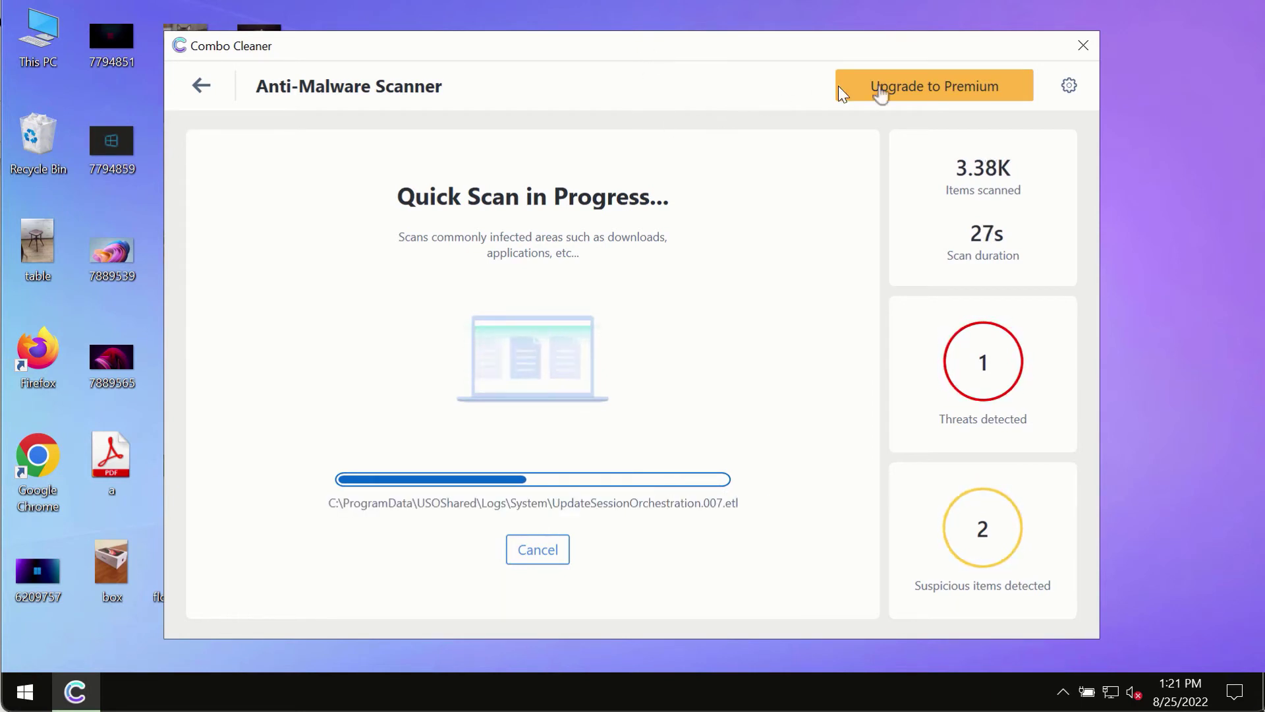
click(1068, 88)
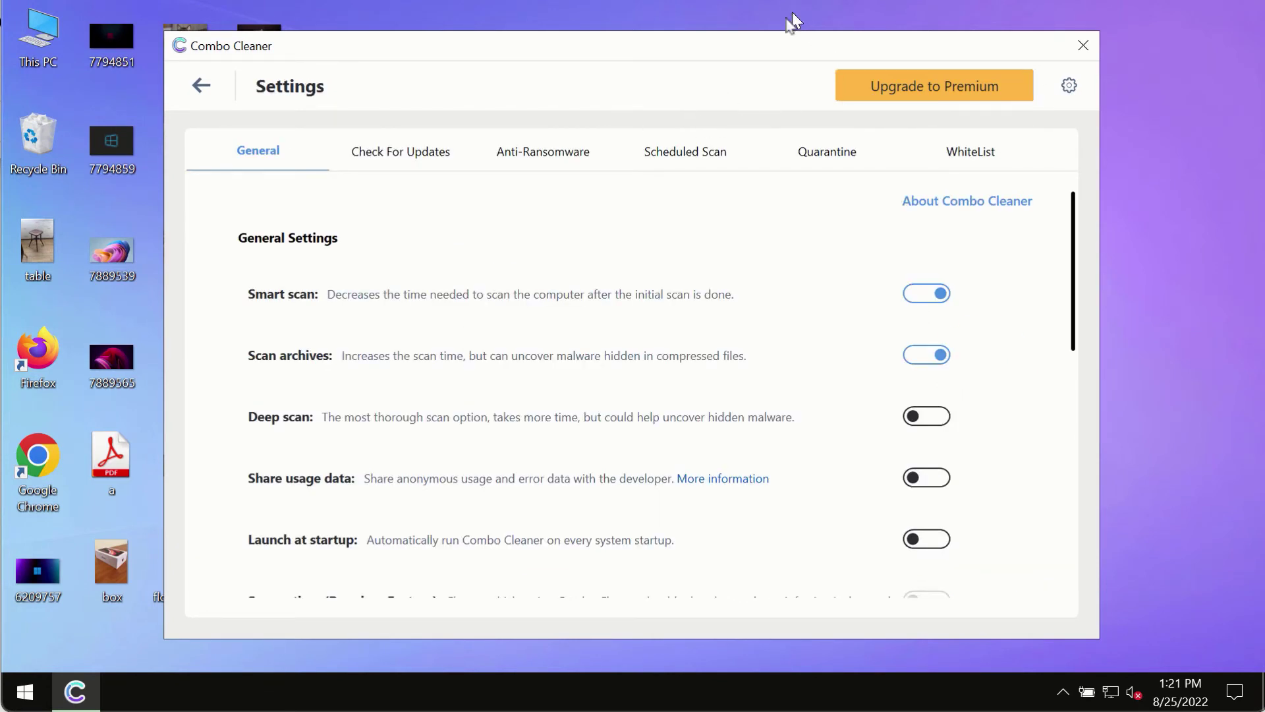
click(527, 163)
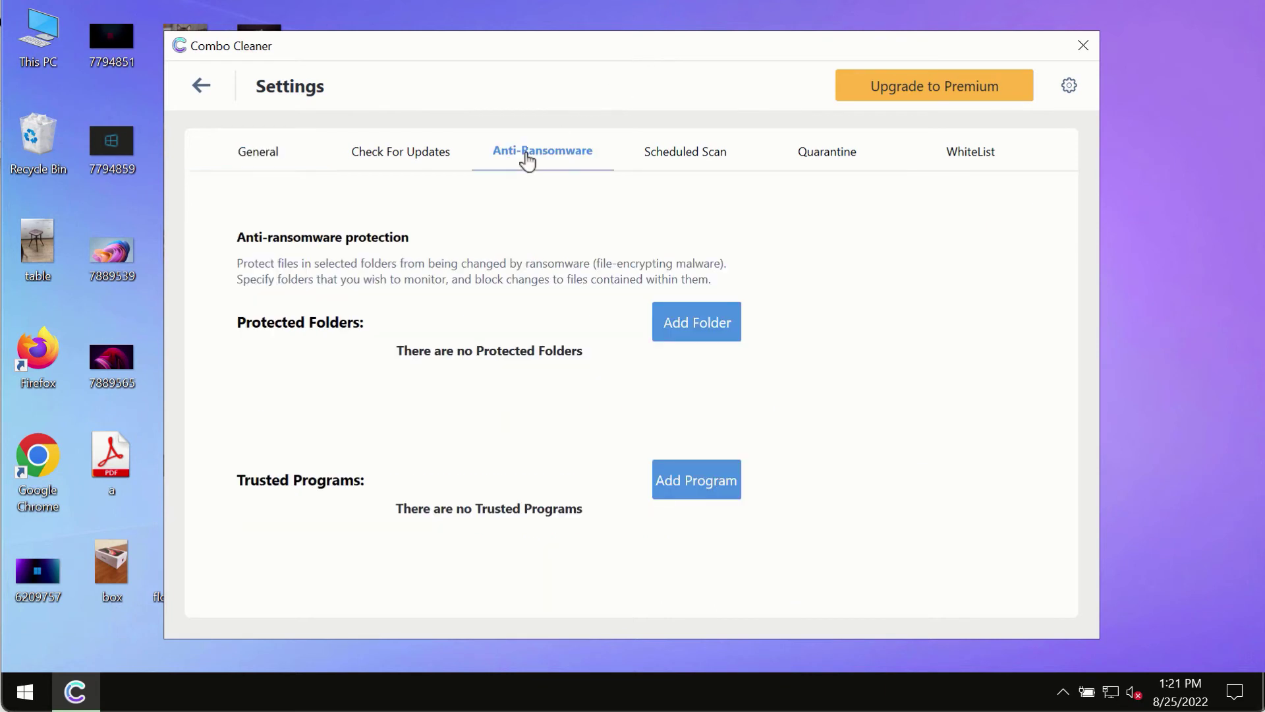
click(202, 87)
Return to the Quick Scan progress view from the Dashboard to follow the running scan
click(386, 445)
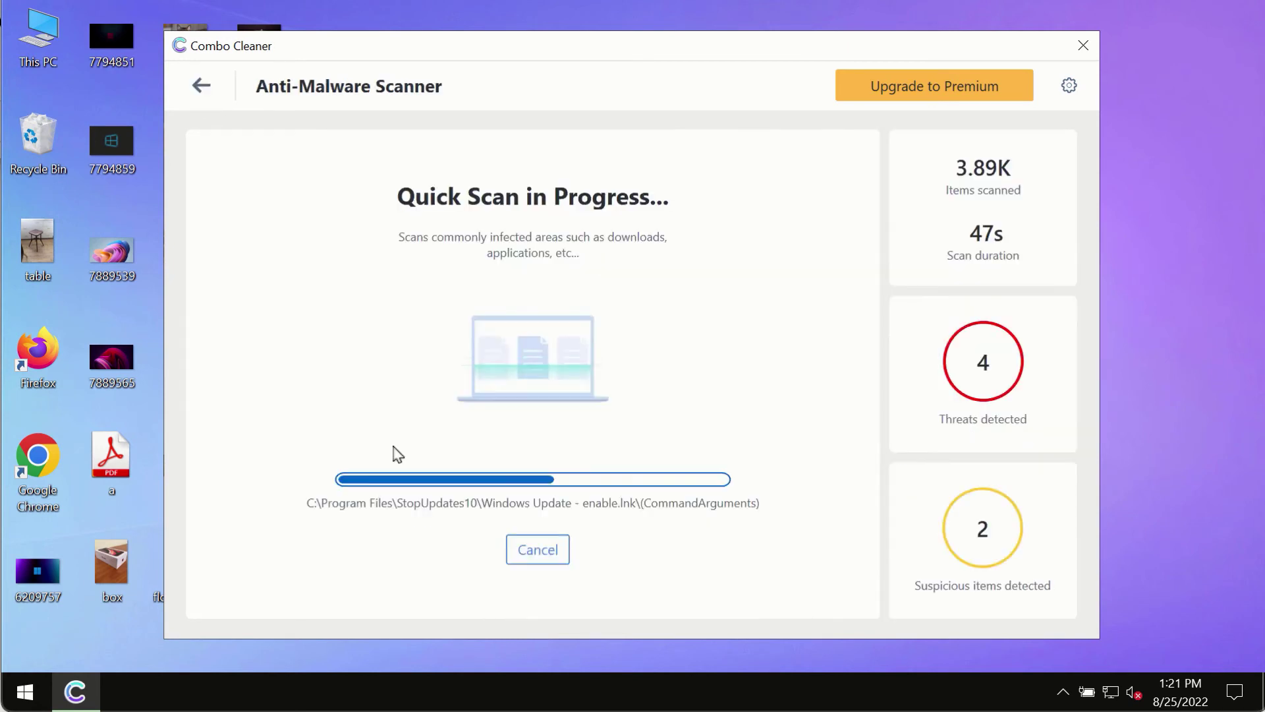